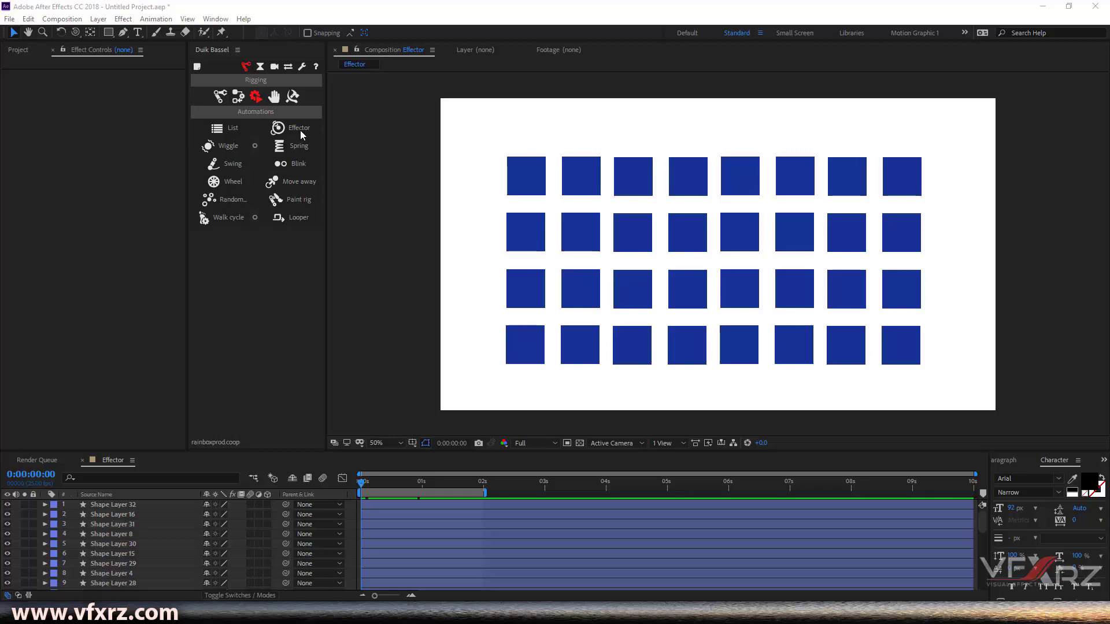
- Select Shape Layer 32 and scrub to 0:00:00:17 to see the squares tilted and red
click(131, 521)
drag(364, 486, 437, 493)
- Select all square shape layers and reveal their Scale, Rotation and Fill Color keyframes with U
click(131, 504)
scroll(137, 513, up, 5)
click(140, 503)
scroll(139, 555, down, 5)
key(ctrl+a)
scroll(171, 565, up, 5)
scroll(111, 579, down, 1)
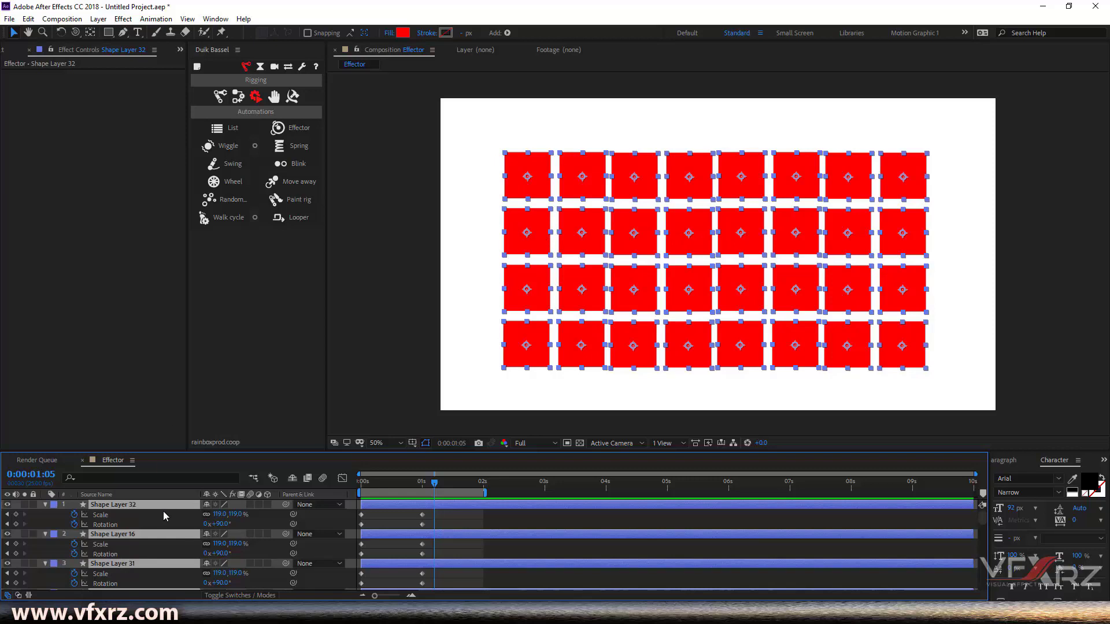
key(u)
drag(51, 514, 106, 571)
mouse_move(105, 572)
mouse_down()
mouse_move(144, 590)
mouse_move(156, 575)
mouse_move(144, 577)
mouse_up()
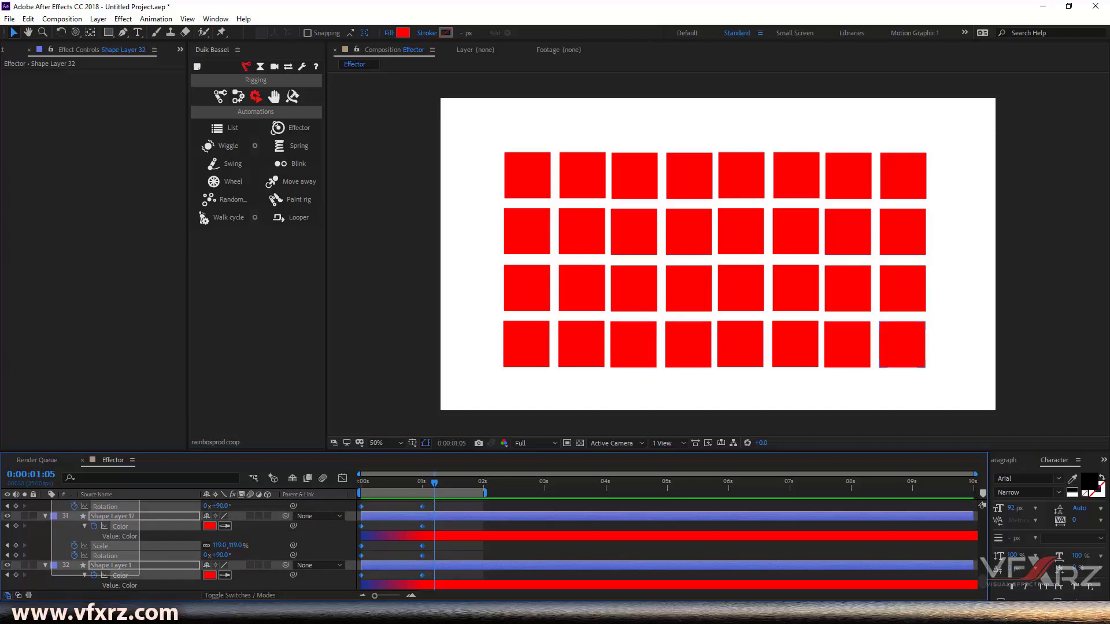
mouse_move(145, 576)
mouse_down()
mouse_move(140, 590)
mouse_move(148, 553)
mouse_up()
scroll(147, 553, up, 10)
scroll(148, 553, up, 5)
scroll(148, 552, up, 5)
scroll(147, 553, up, 5)
- Create a Duik Bassel Effector, collapse all layer properties, and select the Effector layer
click(296, 130)
click(51, 525)
key(p)
key(ctrl+grave)
click(109, 506)
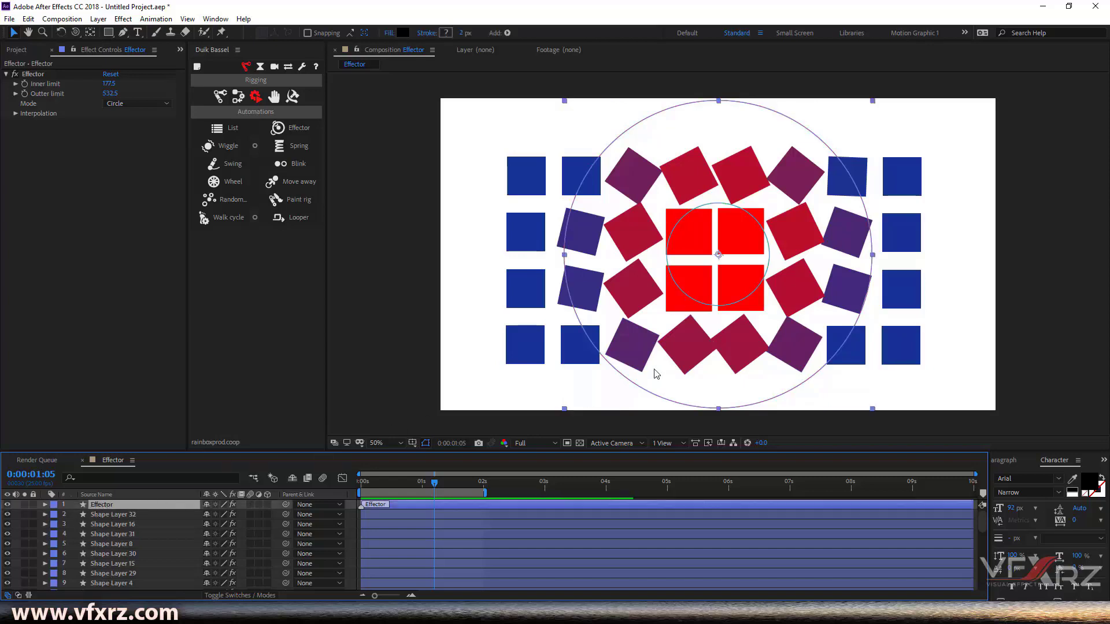
- Drag the Effector null back and forth over the grid, ending at the comp's left edge
drag(720, 258, 394, 259)
drag(410, 258, 420, 256)
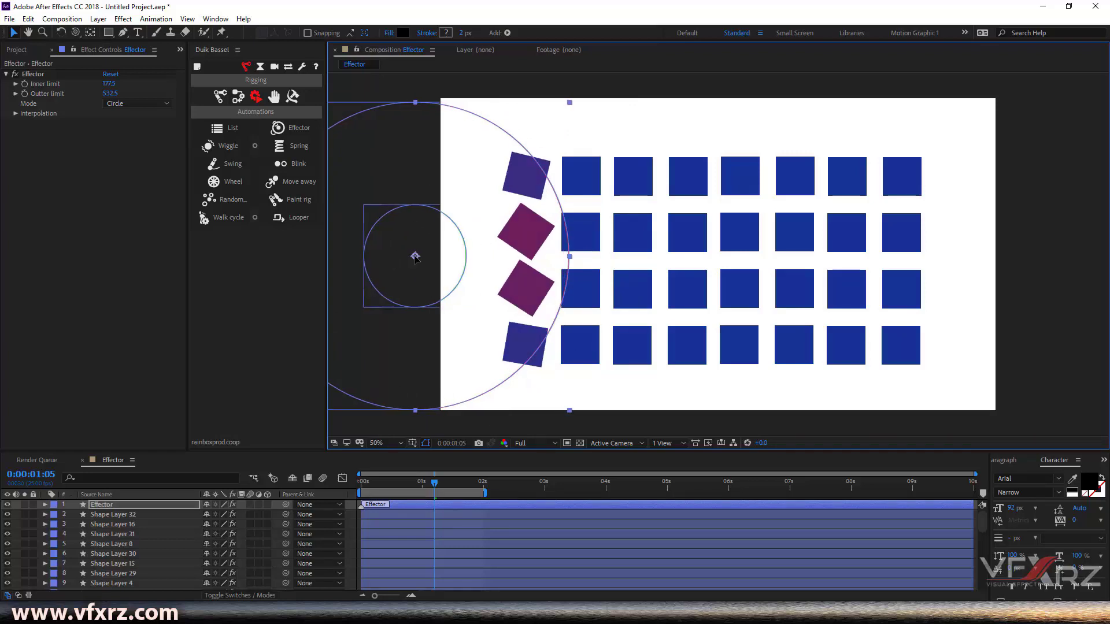
drag(421, 258, 556, 263)
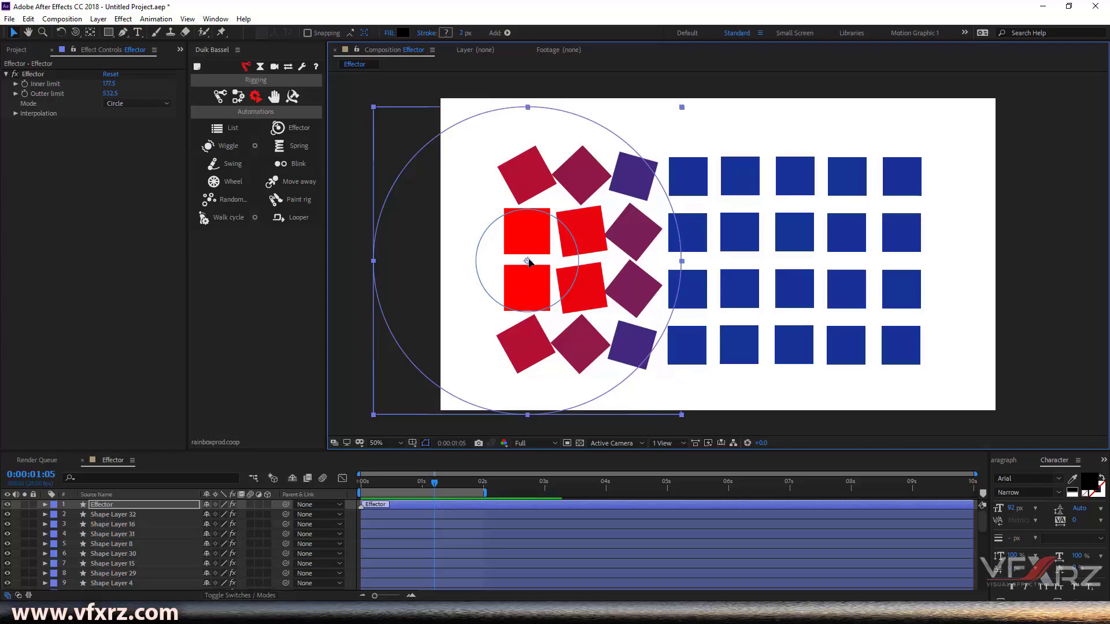
drag(530, 262, 642, 266)
drag(620, 263, 623, 263)
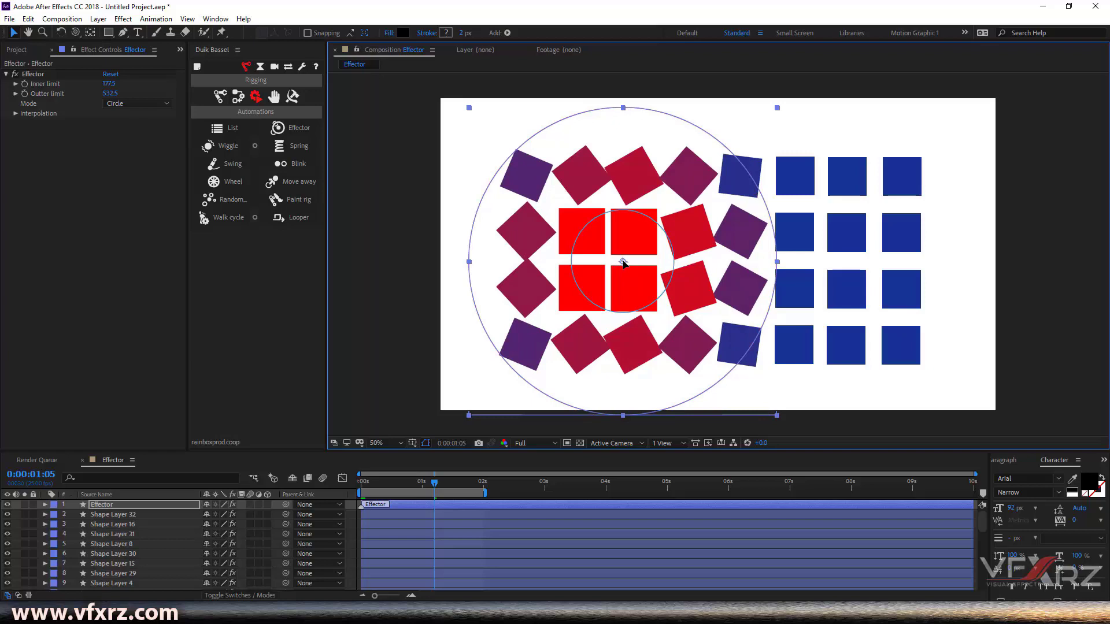
drag(628, 263, 657, 260)
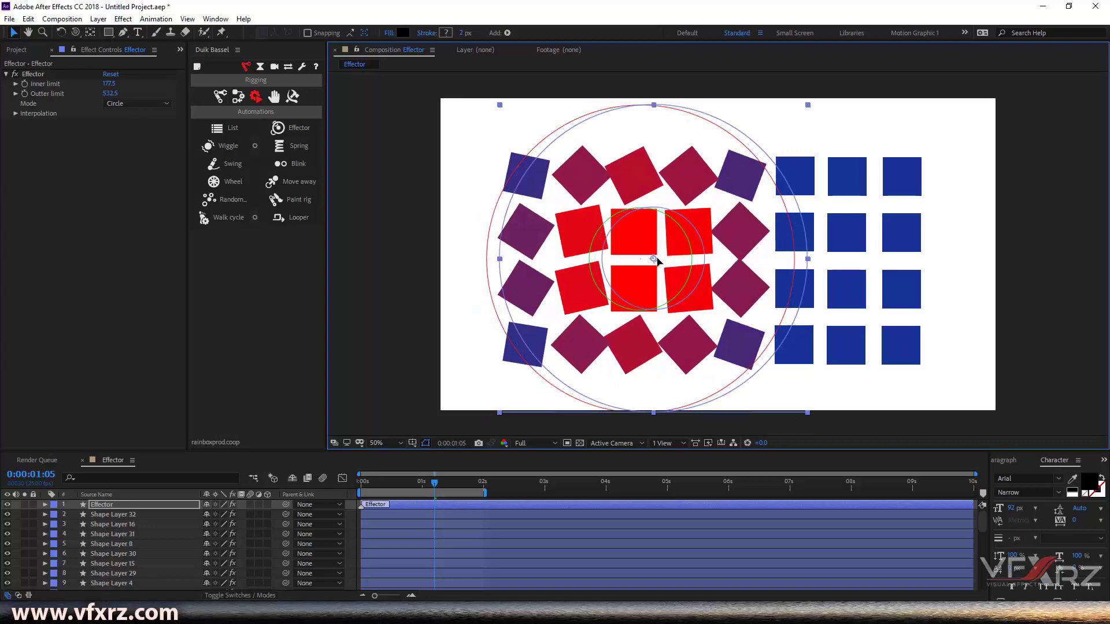
drag(656, 260, 678, 263)
drag(665, 266, 363, 264)
- Keyframe the Effector's Position at the left edge and past the grid's right side at 0:00:01:24
click(44, 508)
click(55, 537)
click(74, 554)
drag(445, 486, 482, 493)
drag(364, 265, 1106, 251)
- Return to the start and preview the effector sweep
drag(454, 487, 352, 491)
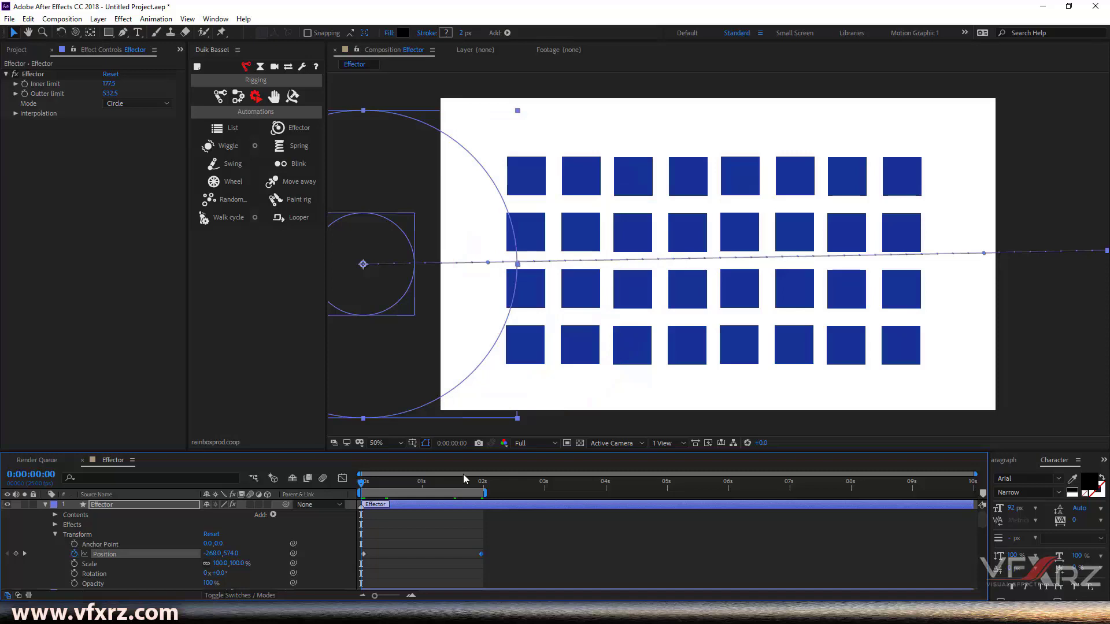
key(space)
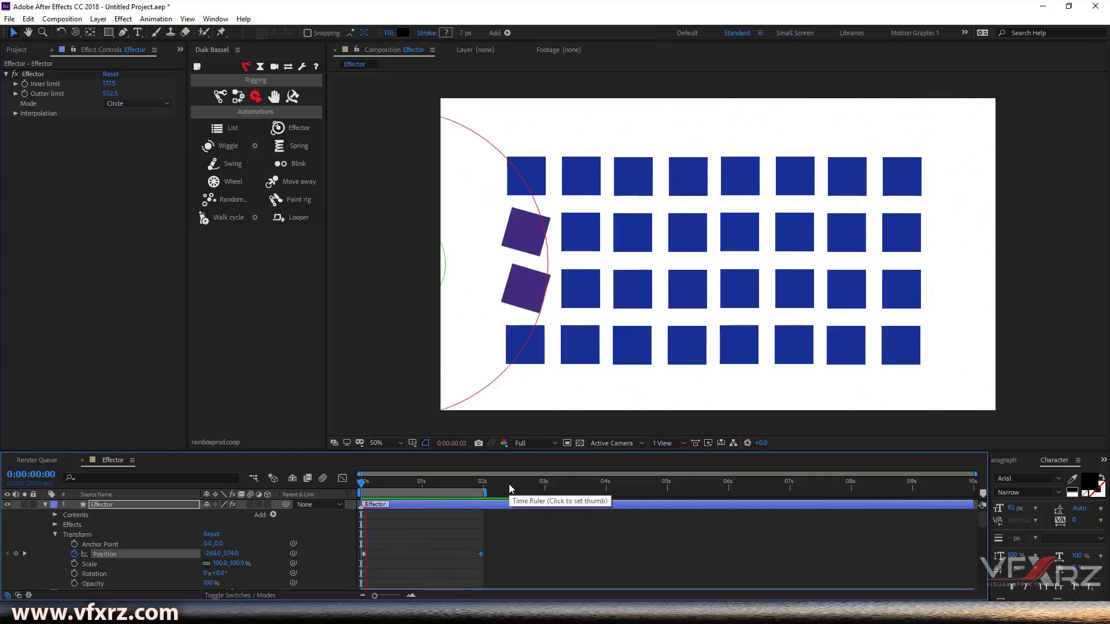
key(space)
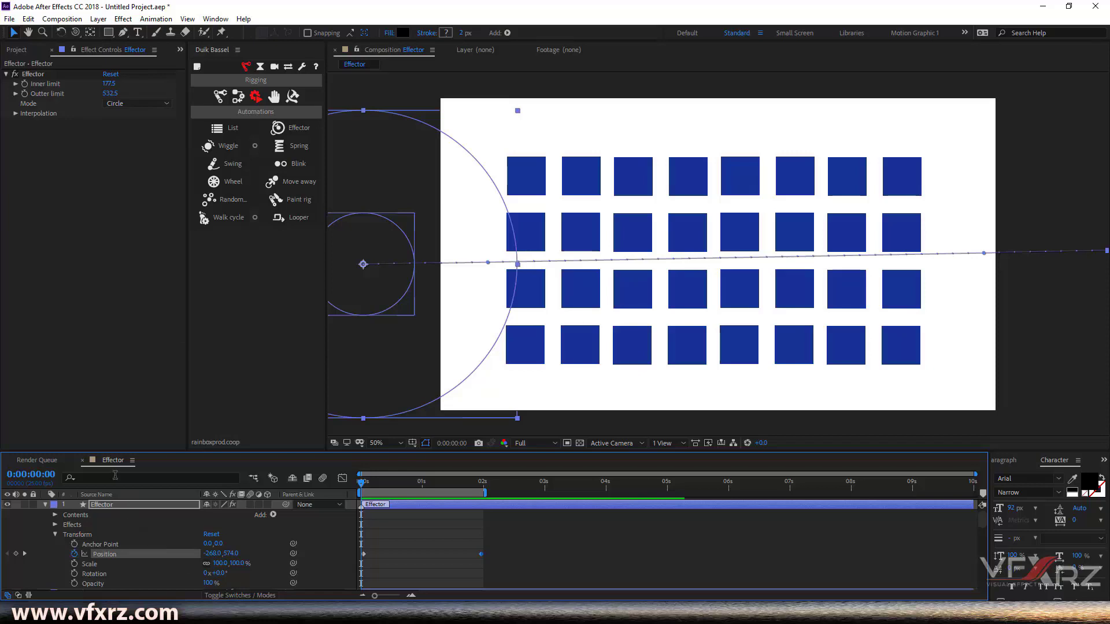
- Set the Effector Mode to Infinite Line in Effect Controls
click(39, 105)
click(132, 105)
click(145, 130)
- Preview and scrub the line sweep to watch squares redden column by column
key(space)
click(362, 486)
drag(364, 490, 398, 486)
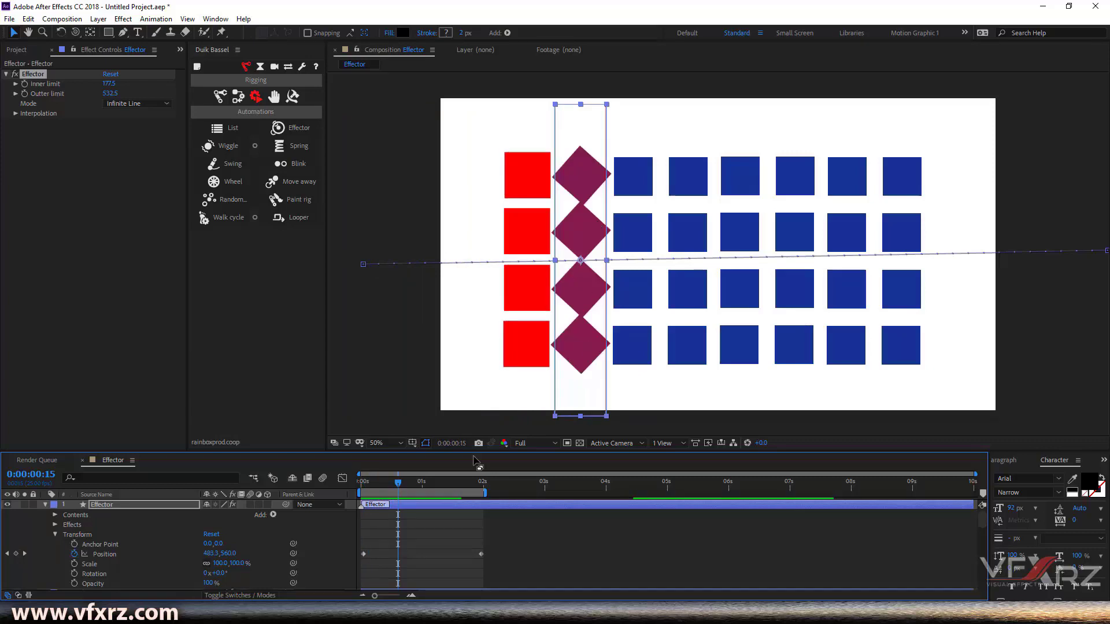
mouse_move(405, 485)
mouse_down()
mouse_move(493, 482)
mouse_move(360, 488)
mouse_up()
key(space)
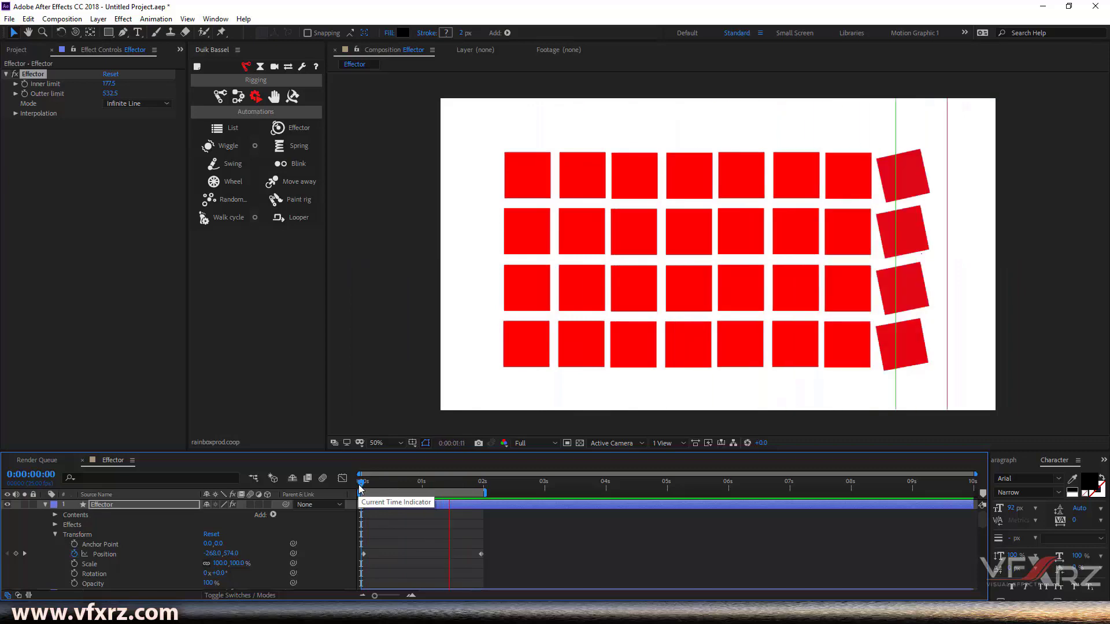
key(space)
drag(382, 488, 410, 490)
- Switch the Effector Mode to Circle, delete its Position keyframes, and centre the null on the grid
click(135, 103)
drag(425, 484, 418, 485)
click(73, 555)
drag(707, 260, 701, 262)
click(59, 89)
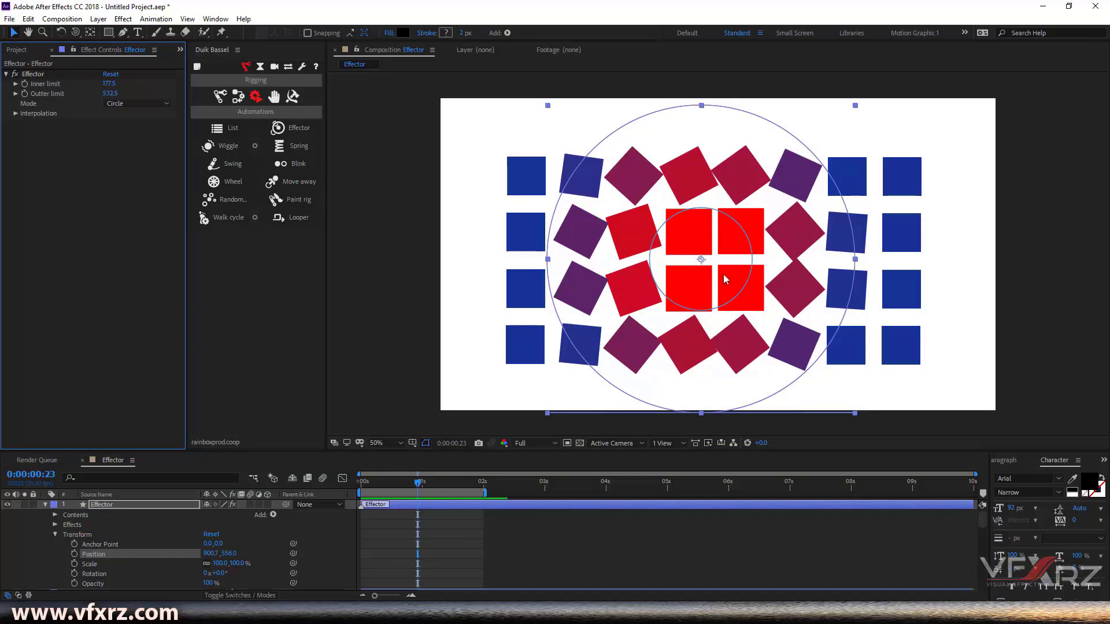
- Shrink the Inner limit to zero and the Outer limit until squares turn blue, then preview
drag(108, 93, 91, 95)
drag(95, 83, 102, 84)
drag(109, 83, 104, 84)
drag(108, 93, 103, 93)
key(space)
- Grow the Inner and Outer limits far past the comp, extend the work area, and preview
drag(109, 84, 130, 85)
mouse_move(157, 96)
mouse_down()
mouse_move(185, 101)
mouse_move(249, 162)
mouse_up()
drag(477, 484, 357, 490)
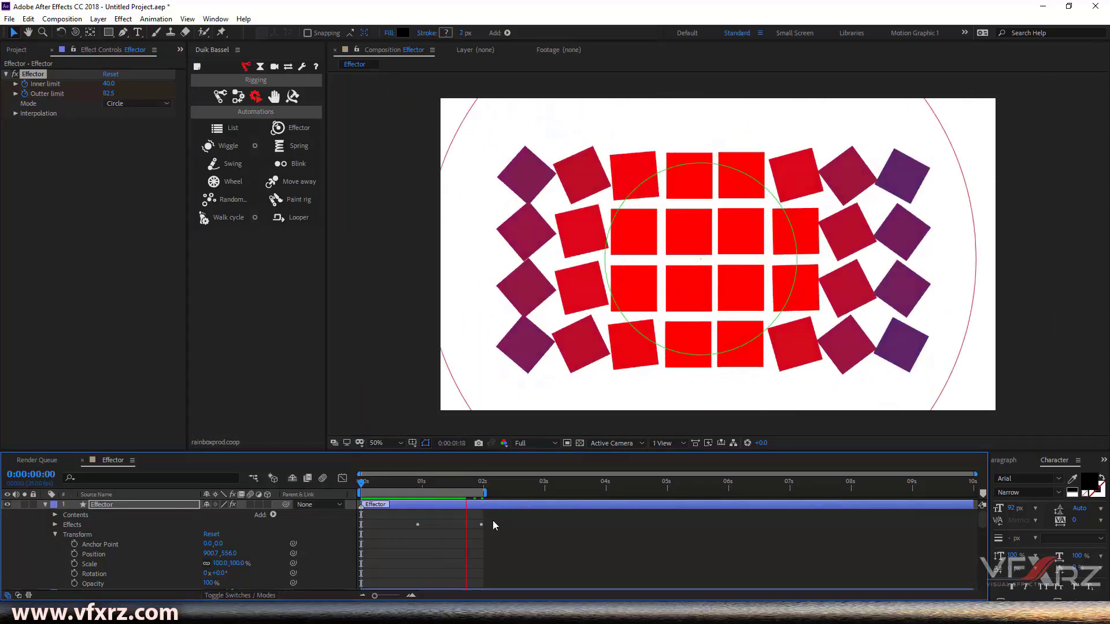
drag(487, 491, 517, 492)
click(398, 484)
key(space)
click(484, 485)
- Fine-tune the limits by widening the Outer limit slightly and adjusting the Inner limit
click(127, 145)
drag(109, 94, 112, 85)
mouse_move(131, 84)
mouse_down()
mouse_move(134, 95)
mouse_move(121, 83)
mouse_up()
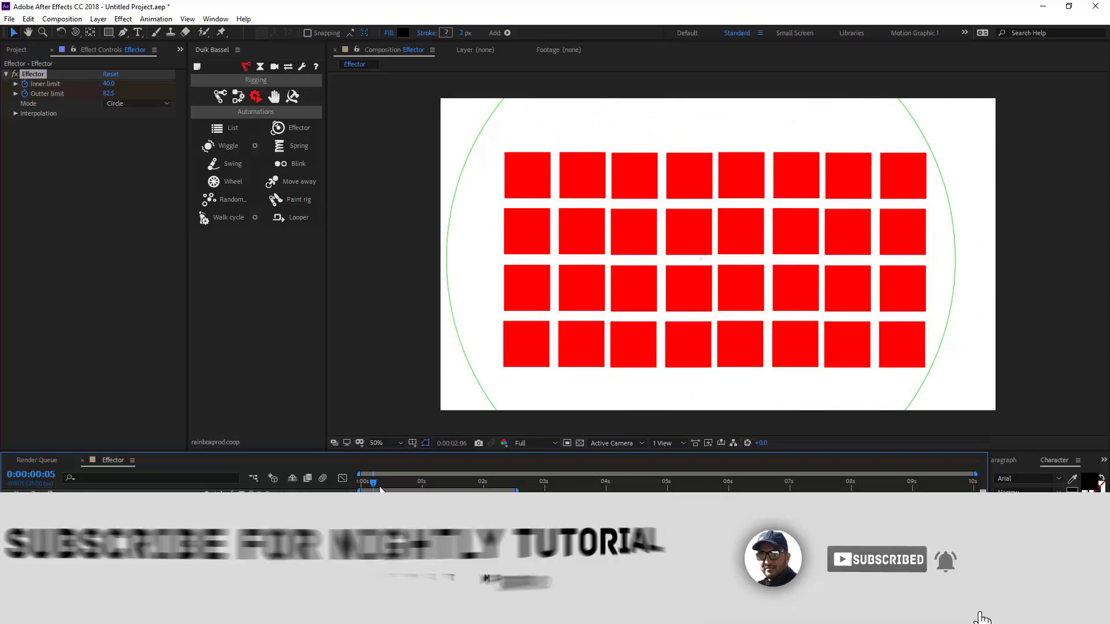